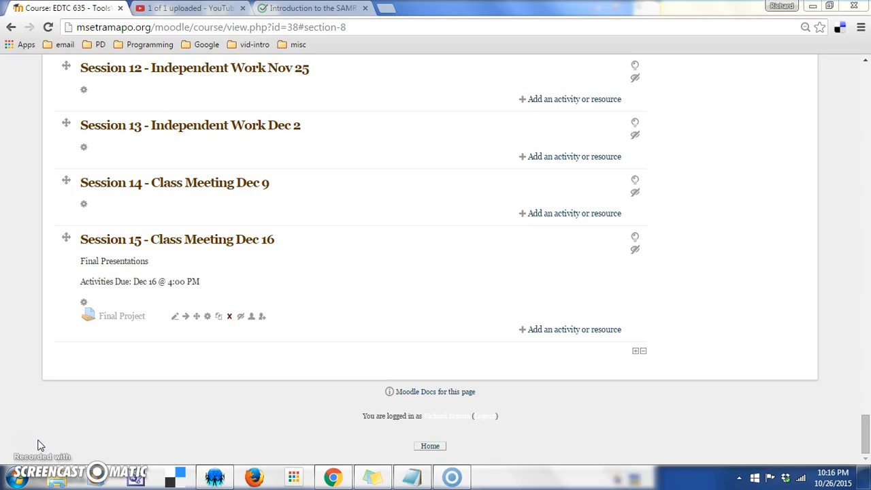
{"action": "left_click", "coordinate": [95, 409]}
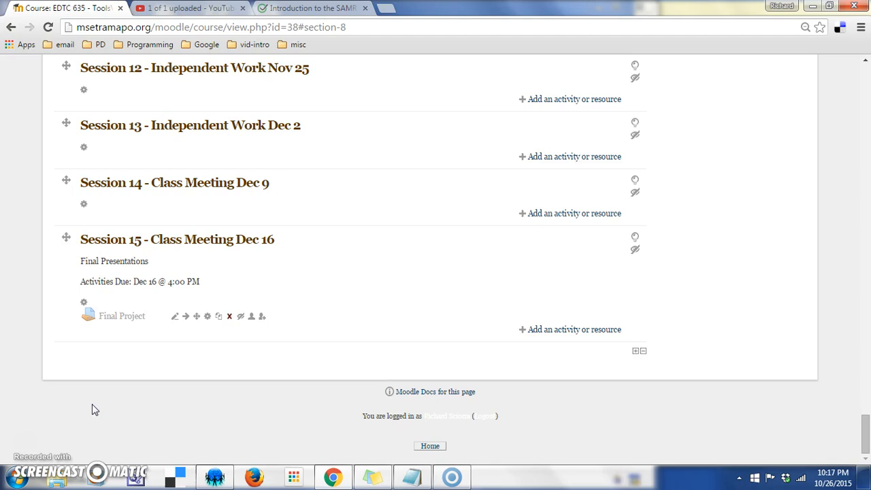
{"action": "left_click", "coordinate": [276, 425]}
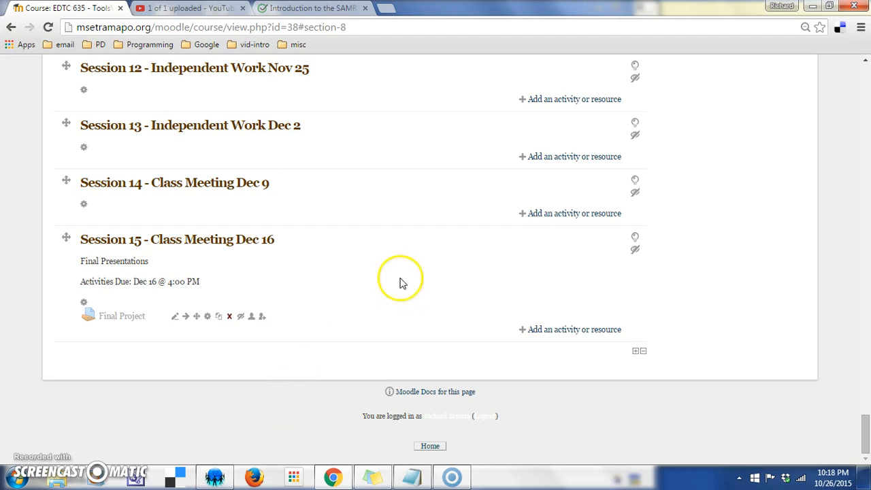
- Add a new Forum activity to the Session 12 - Independent Work Nov 25 section of the course
{"action": "left_click", "coordinate": [557, 103]}
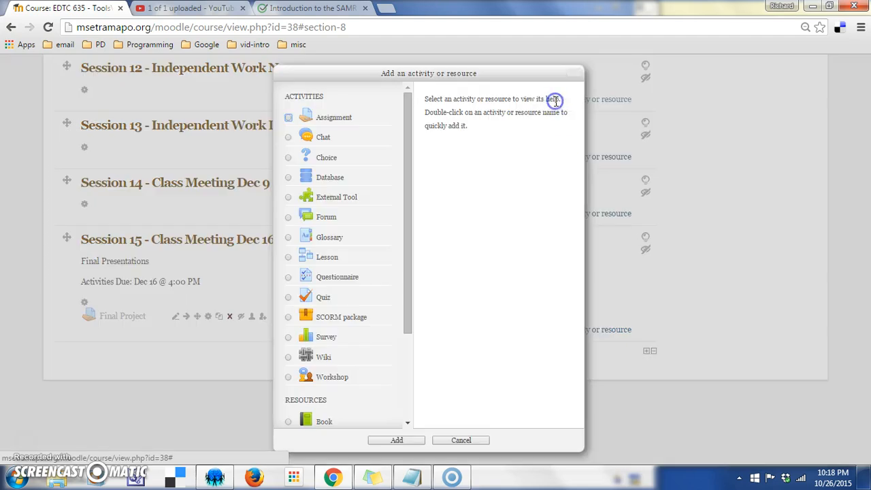
{"action": "left_click", "coordinate": [289, 217]}
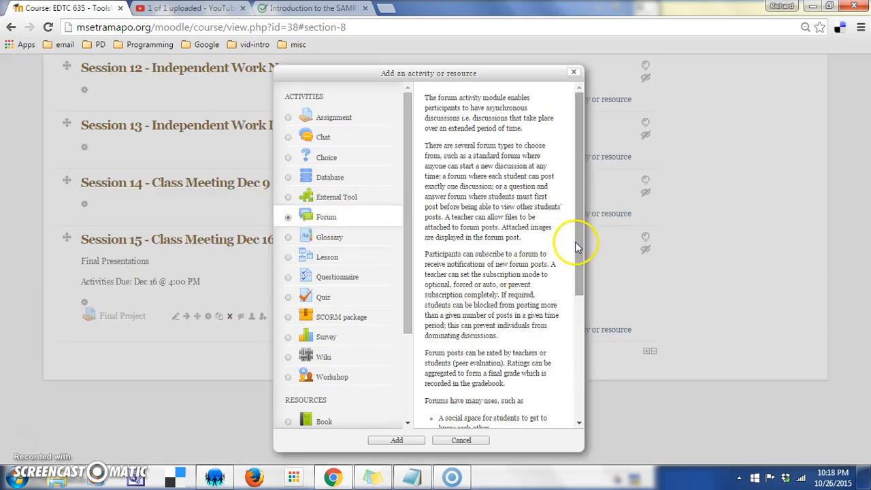
{"action": "left_click_drag", "start_coordinate": [579, 247], "coordinate": [599, 202]}
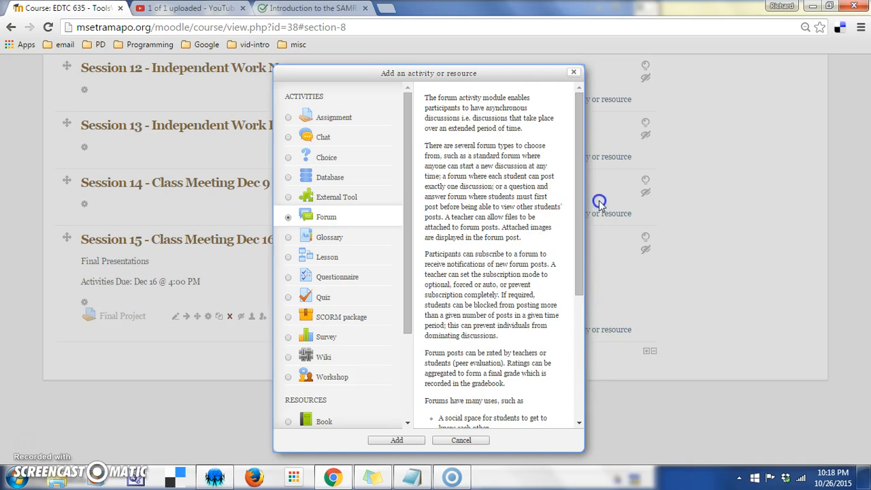
{"action": "left_click", "coordinate": [399, 441]}
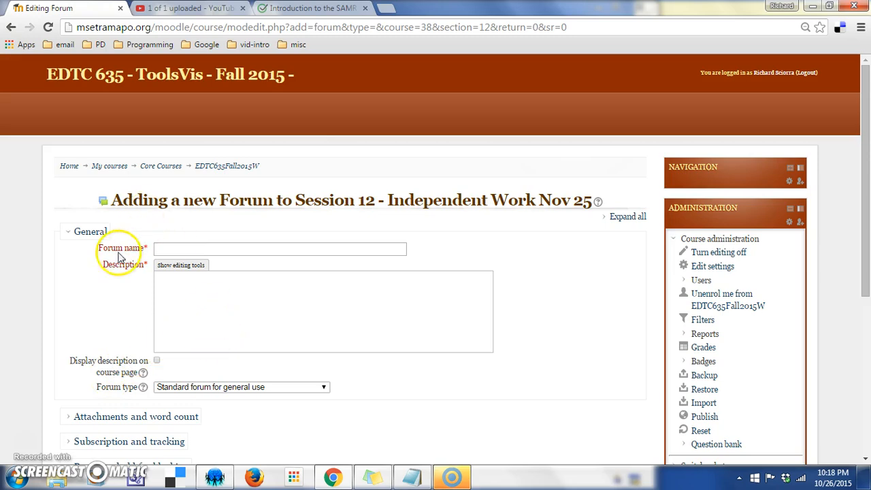
- Name the forum "Test Forum" and copy the same text into its description
{"action": "left_click", "coordinate": [184, 247]}
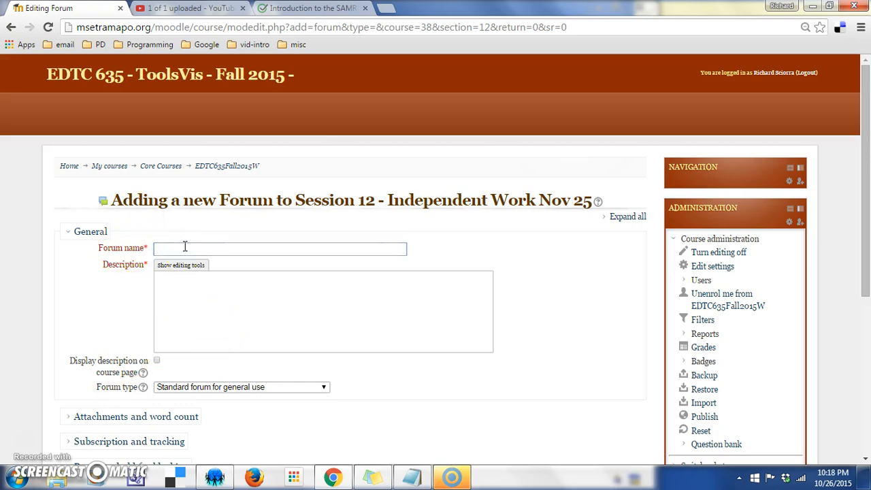
{"action": "type", "text": "Test Forum"}
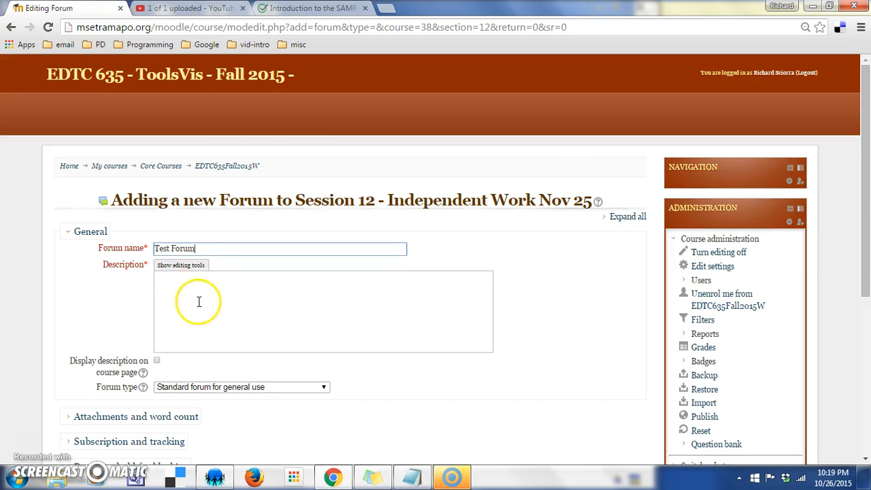
{"action": "left_click_drag", "start_coordinate": [204, 249], "coordinate": [111, 230]}
{"action": "key", "text": "ctrl+c"}
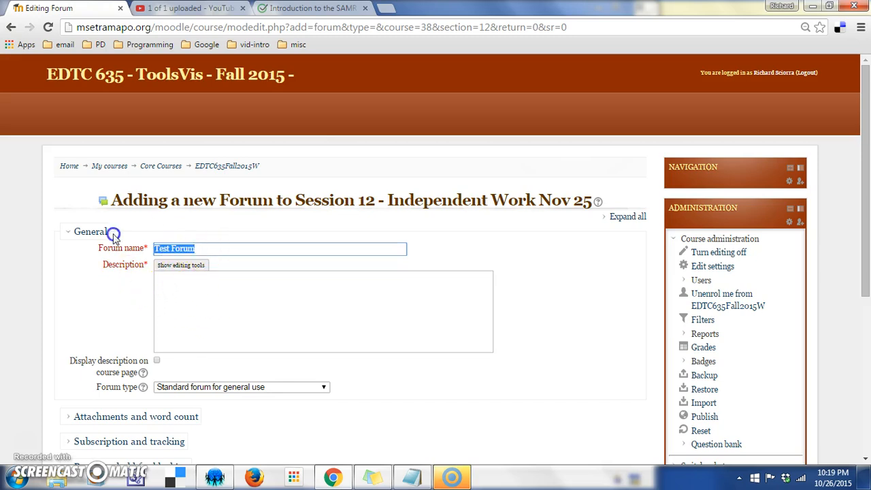
{"action": "left_click", "coordinate": [194, 279]}
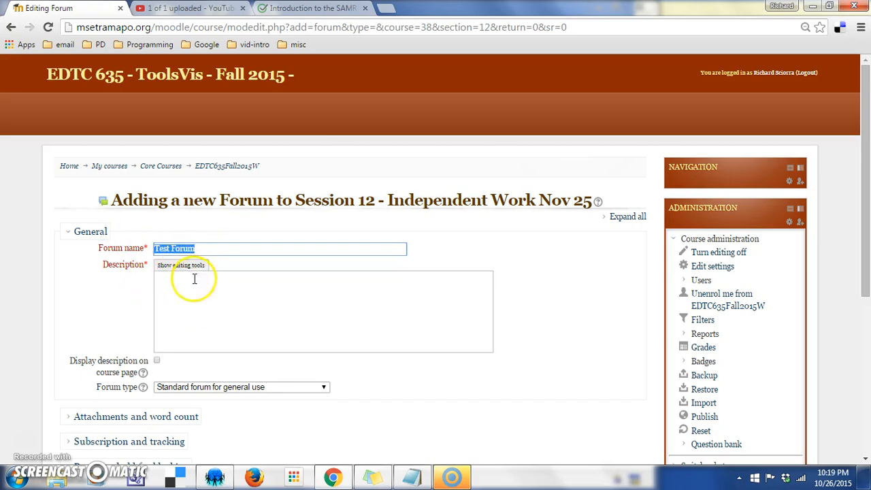
{"action": "key", "text": "ctrl+v"}
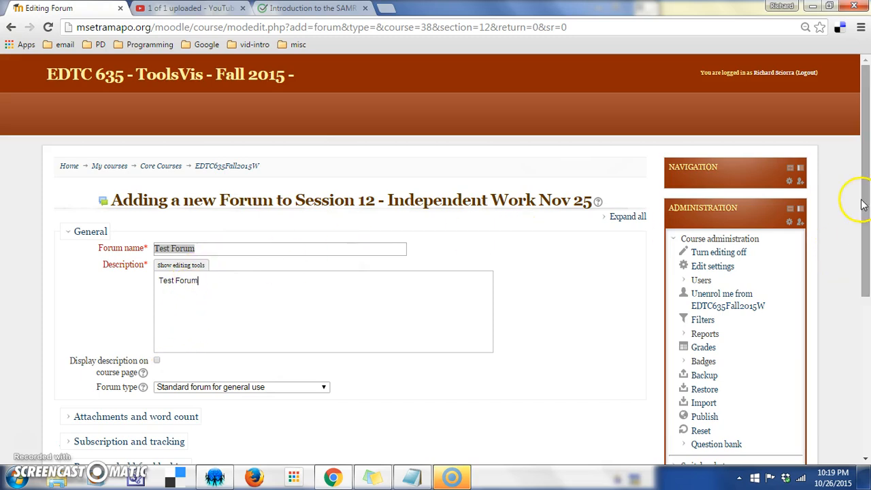
- Set the forum type to "Each person posts one discussion"
{"action": "left_click_drag", "start_coordinate": [862, 197], "coordinate": [867, 243]}
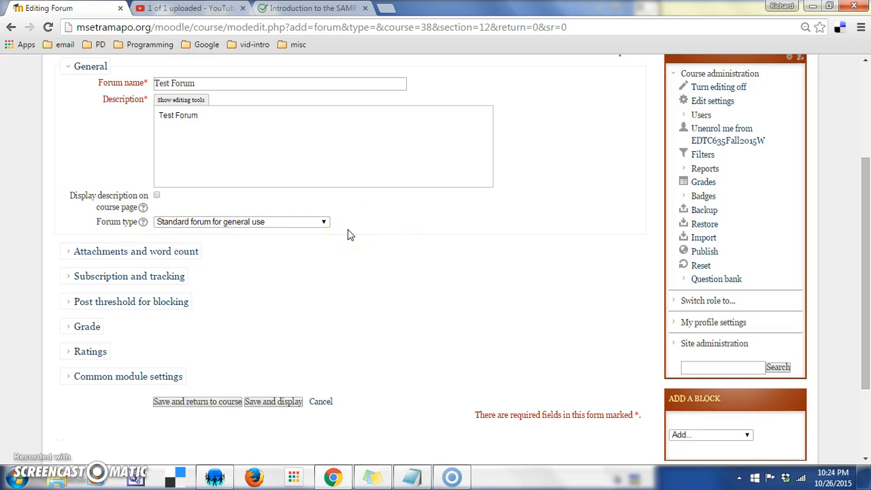
{"action": "left_click", "coordinate": [324, 223]}
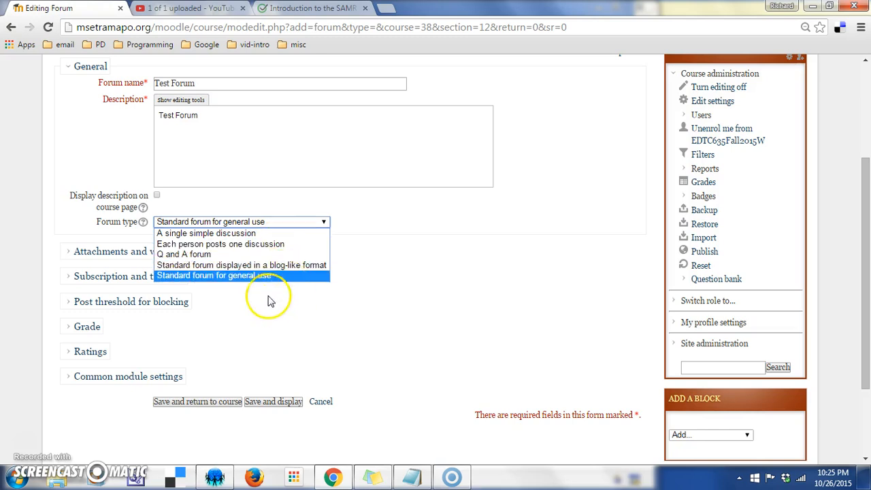
{"action": "left_click", "coordinate": [257, 249]}
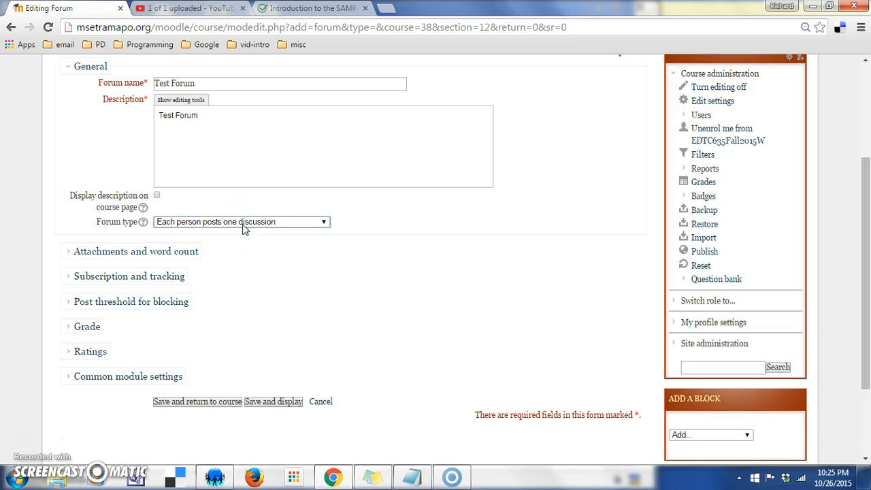
- Limit the forum's attachments to 50MB in size and 2 in number, and enable the word count display
{"action": "left_click", "coordinate": [116, 251]}
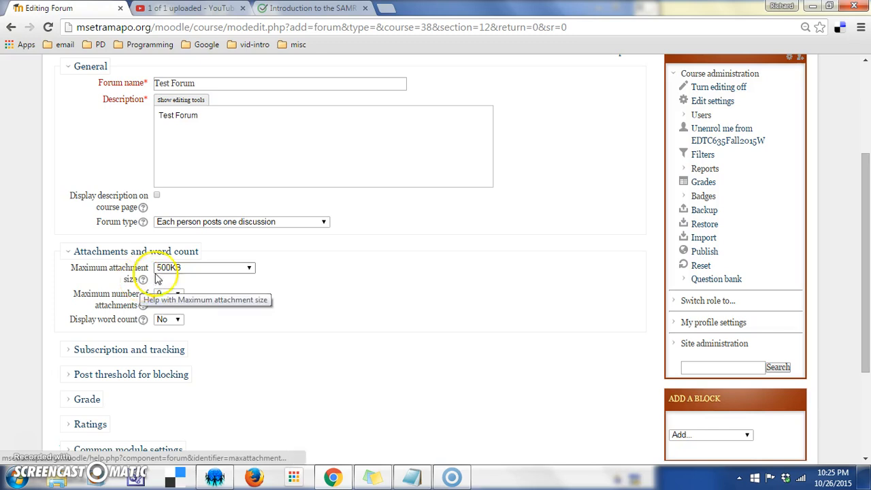
{"action": "left_click", "coordinate": [250, 268]}
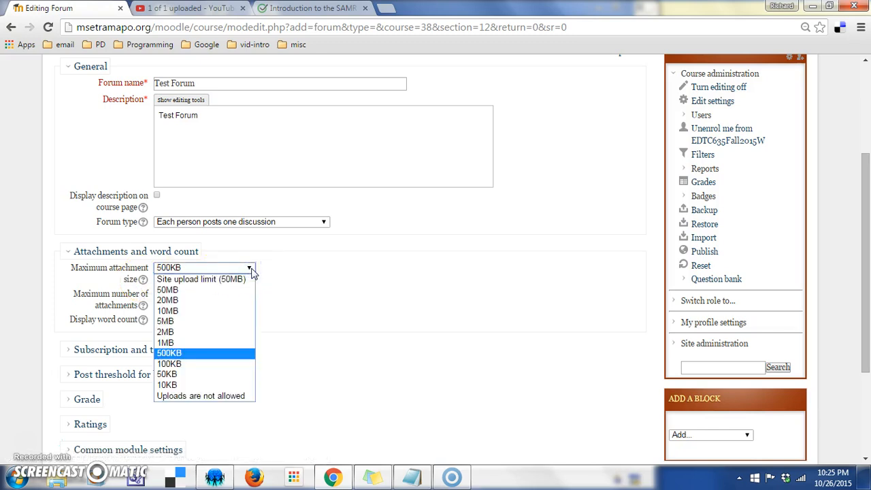
{"action": "left_click", "coordinate": [230, 291]}
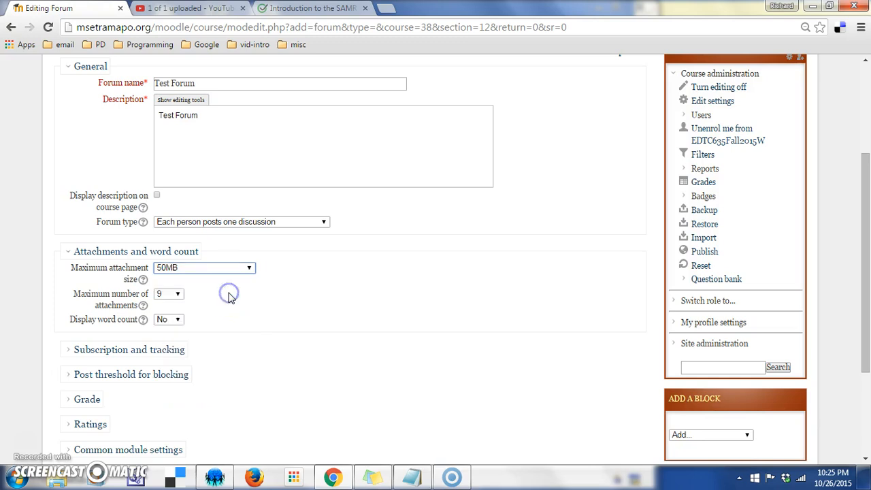
{"action": "left_click", "coordinate": [179, 295]}
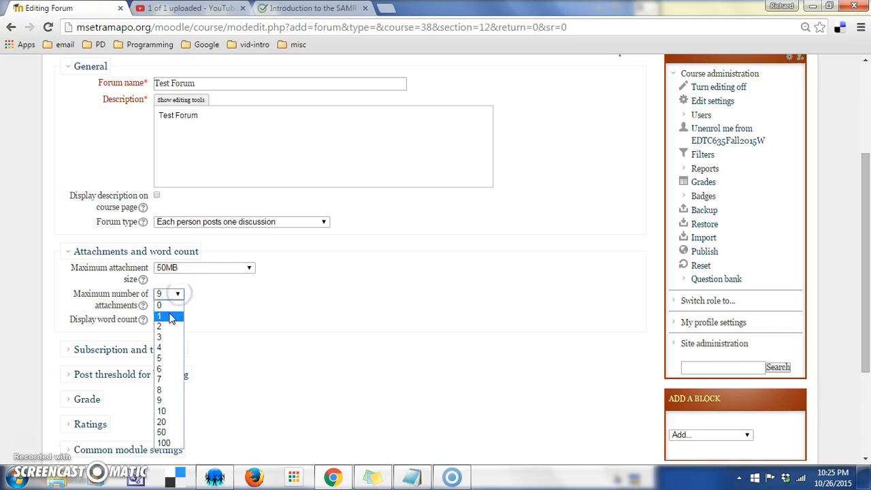
{"action": "left_click", "coordinate": [168, 327]}
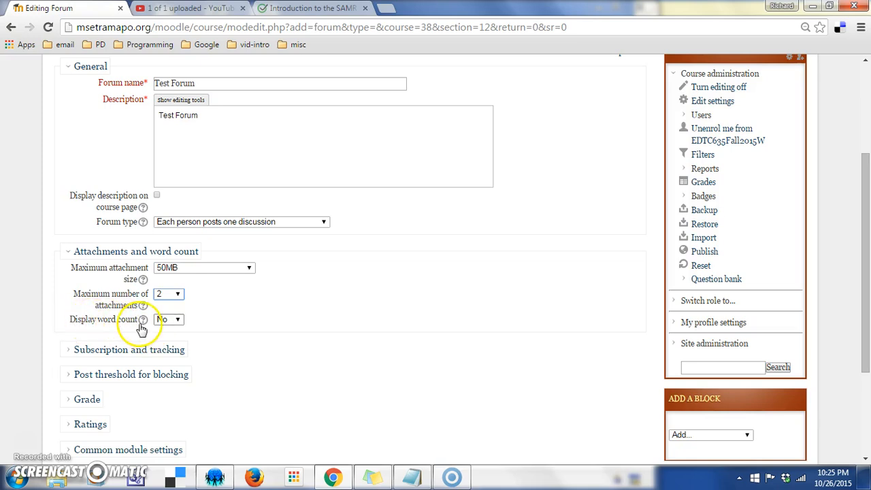
{"action": "left_click", "coordinate": [177, 325]}
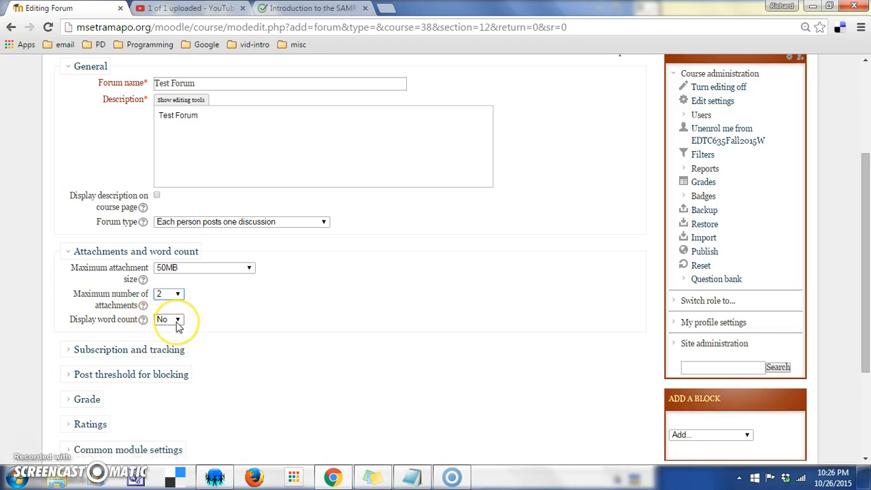
{"action": "left_click", "coordinate": [177, 324]}
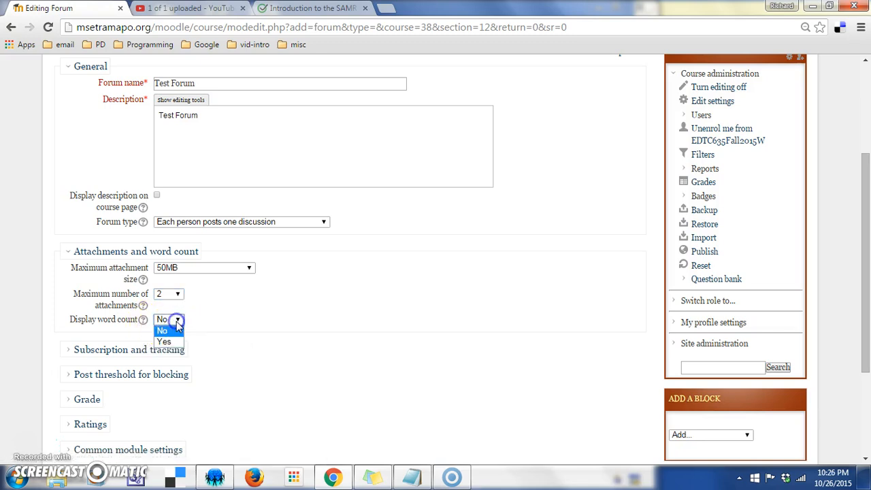
{"action": "left_click", "coordinate": [174, 340]}
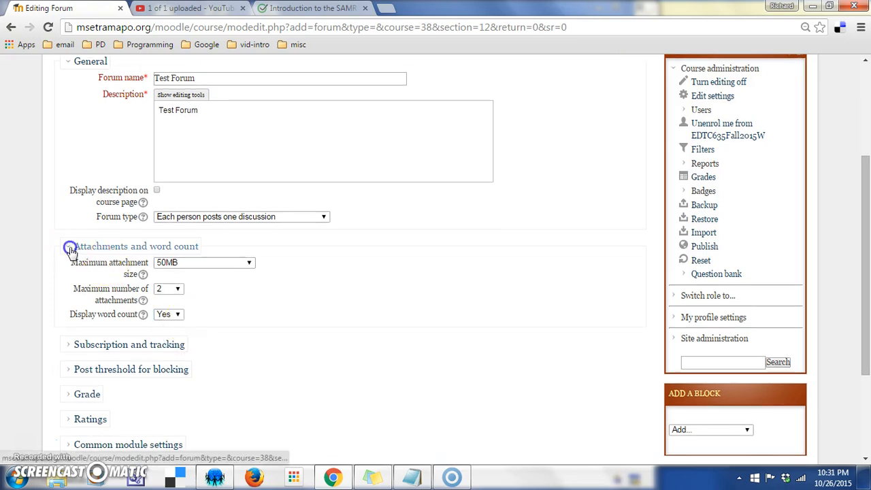
{"action": "left_click", "coordinate": [71, 250]}
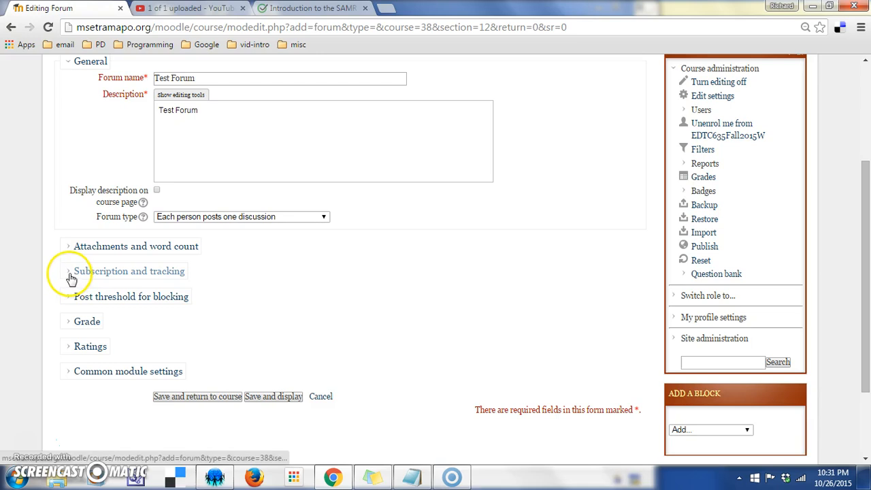
- Keep the forum's subscription mode at Optional subscription and set its read tracking to On
{"action": "left_click", "coordinate": [72, 272]}
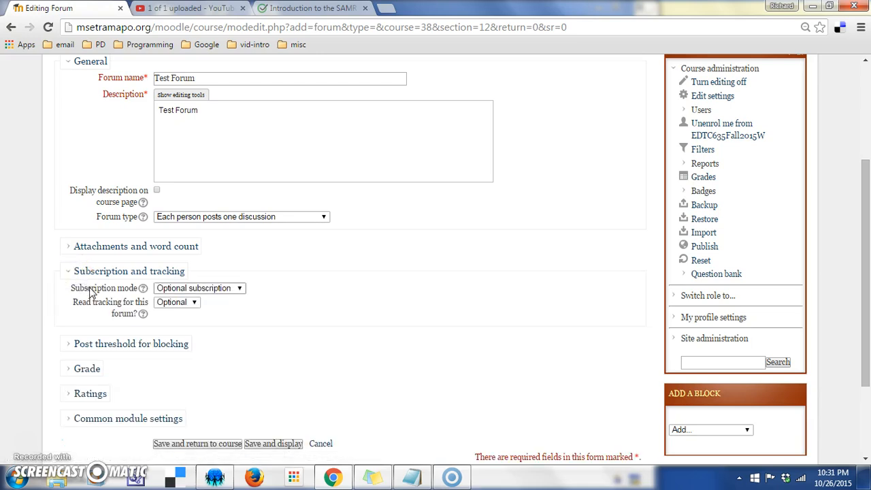
{"action": "left_click", "coordinate": [240, 289]}
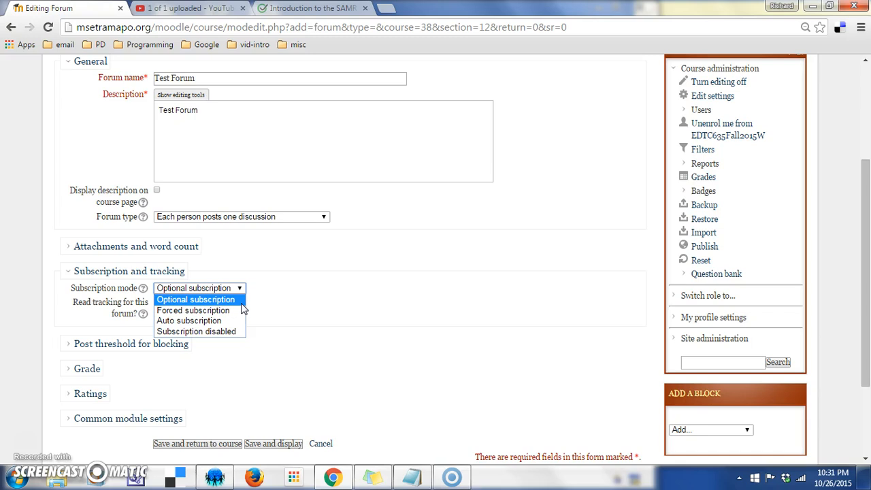
{"action": "left_click", "coordinate": [235, 314]}
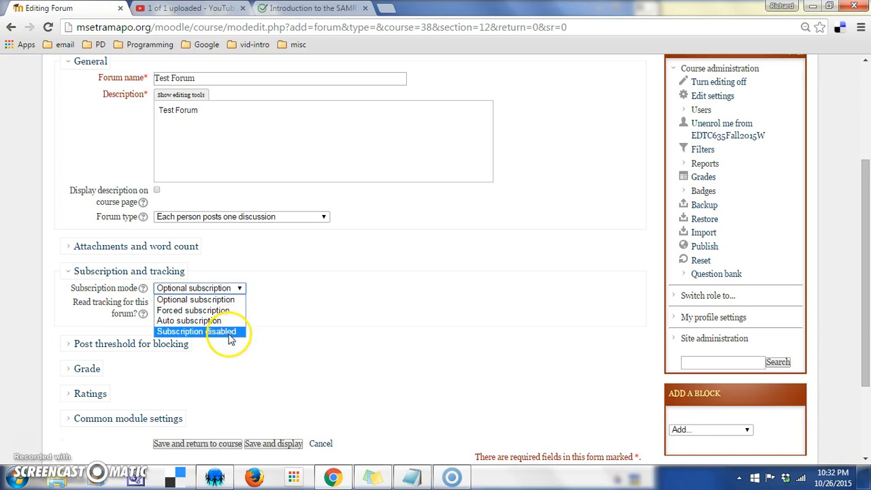
{"action": "left_click", "coordinate": [267, 331]}
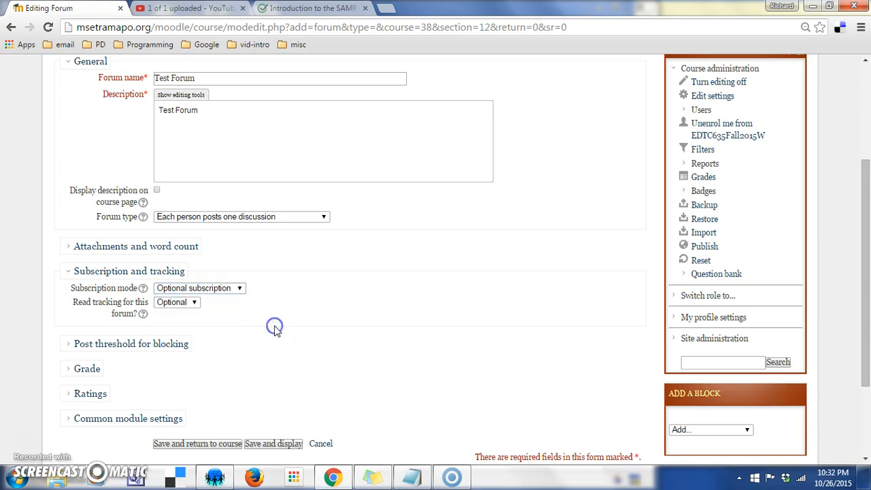
{"action": "left_click", "coordinate": [195, 309]}
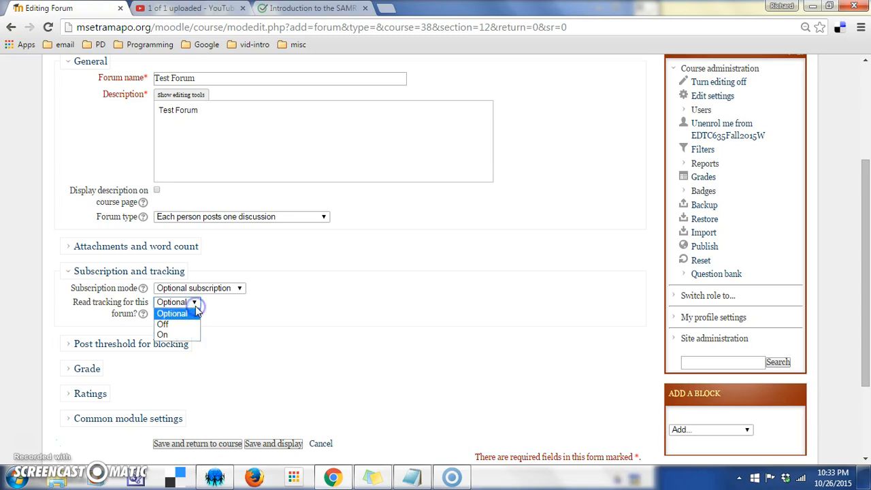
{"action": "left_click", "coordinate": [175, 334]}
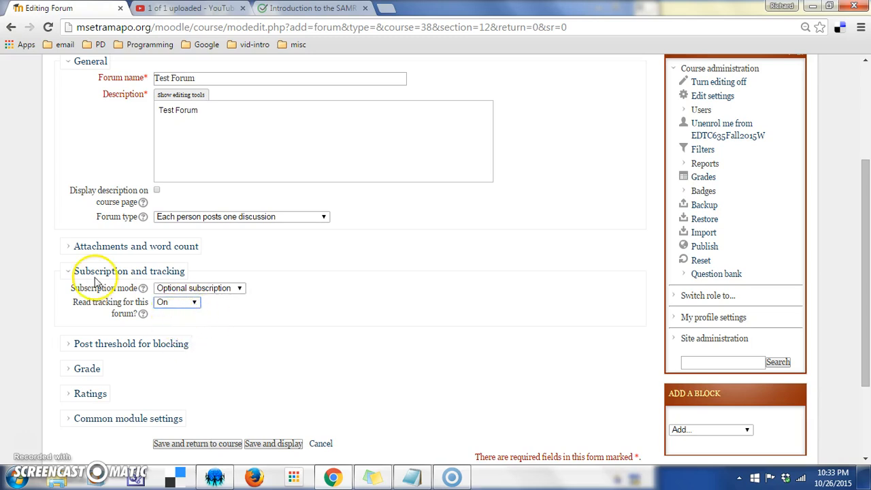
{"action": "left_click", "coordinate": [73, 271]}
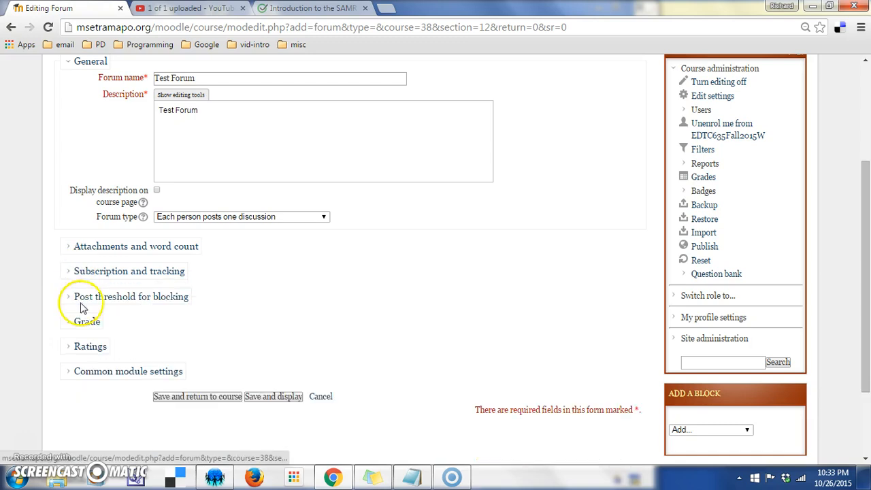
- Set the forum's blocking time period to 1 day, with a post threshold of 5 for blocking and 4 for warning
{"action": "left_click", "coordinate": [65, 300]}
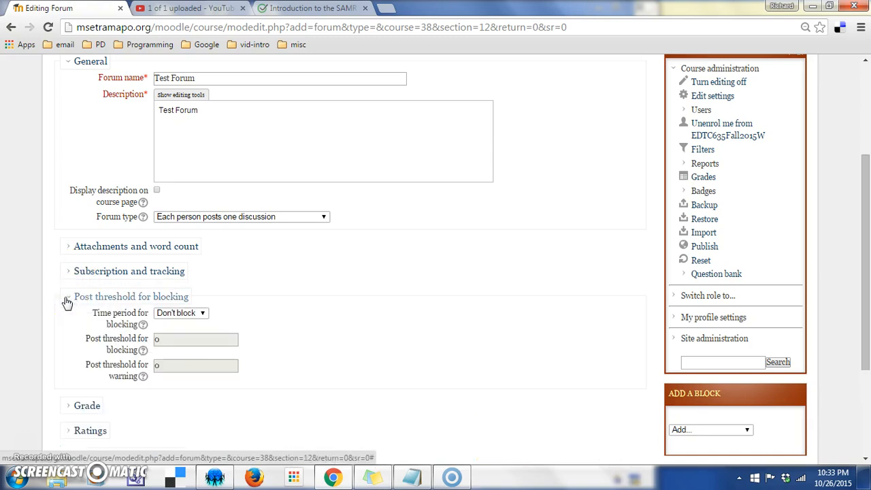
{"action": "left_click", "coordinate": [202, 315]}
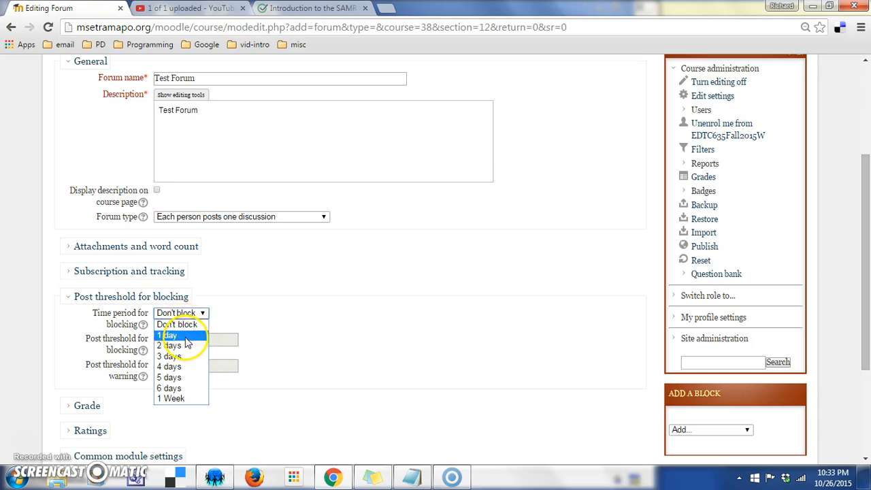
{"action": "left_click", "coordinate": [185, 335]}
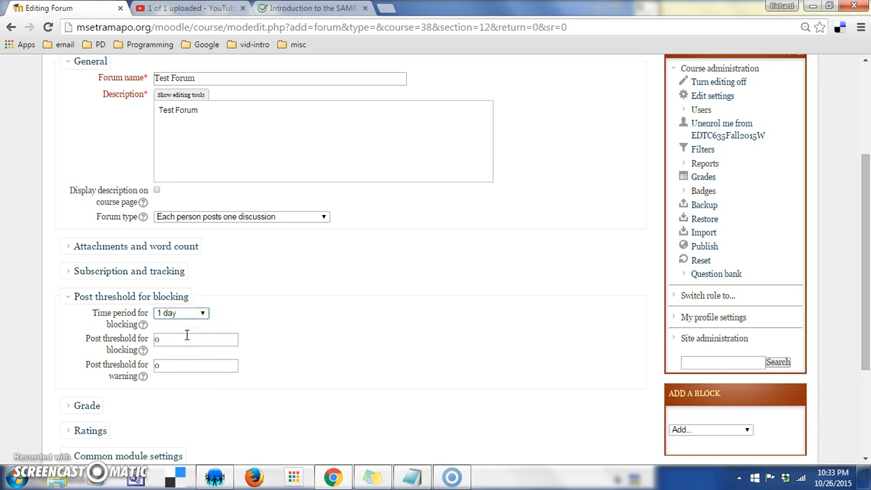
{"action": "left_click_drag", "start_coordinate": [184, 338], "coordinate": [153, 340]}
{"action": "type", "text": "5"}
{"action": "left_click_drag", "start_coordinate": [181, 363], "coordinate": [139, 365]}
{"action": "type", "text": "4"}
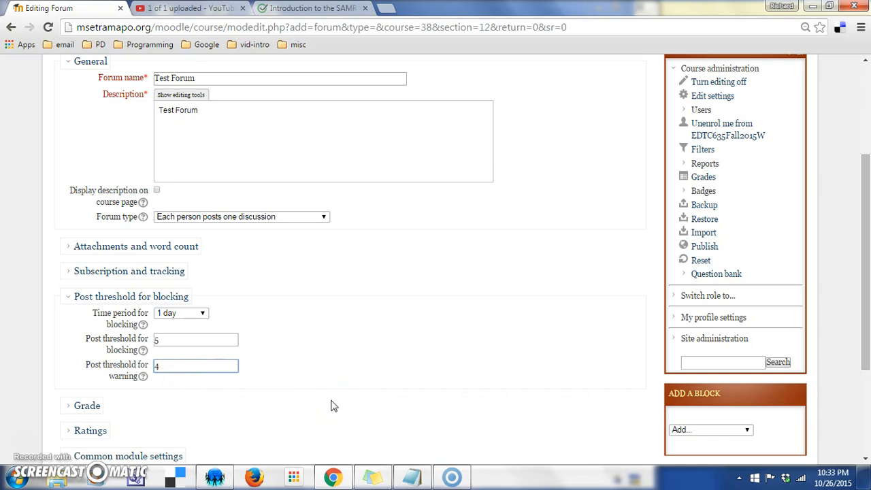
{"action": "scroll", "coordinate": [331, 404], "scroll_direction": "down", "scroll_amount": 1}
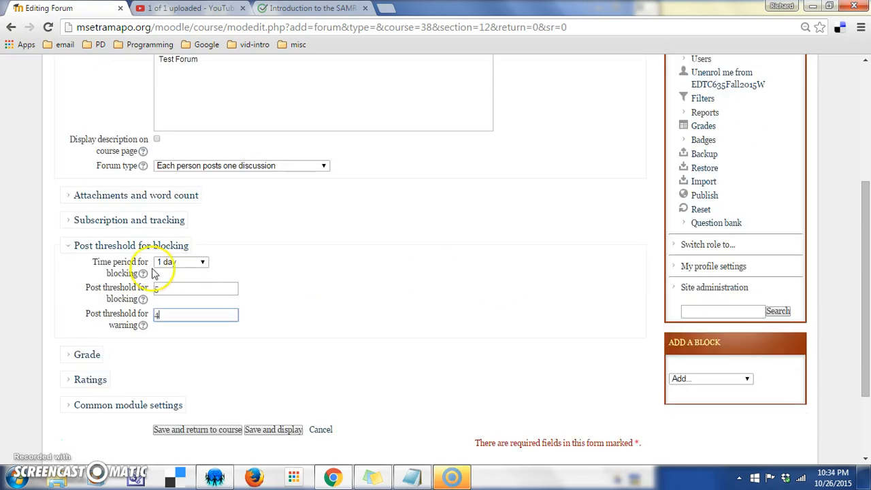
- Set the forum's grade category to Classwork/Homework
{"action": "left_click", "coordinate": [194, 267]}
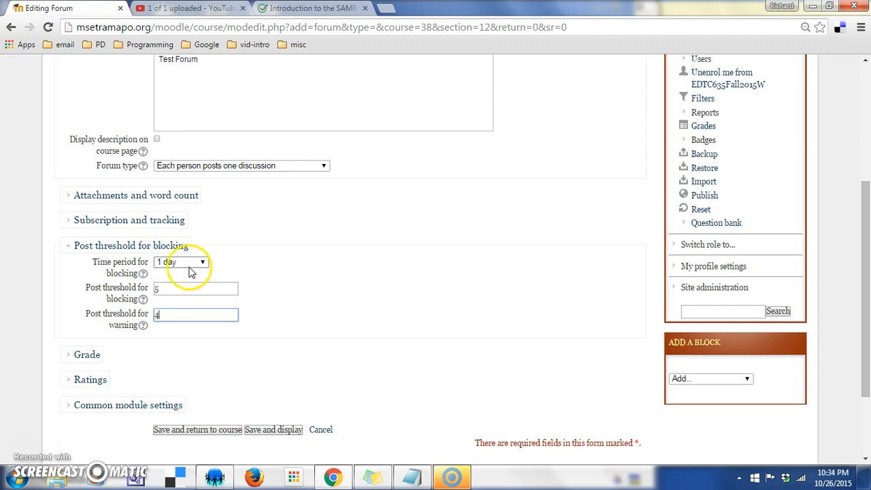
{"action": "left_click", "coordinate": [70, 245]}
{"action": "left_click", "coordinate": [71, 270]}
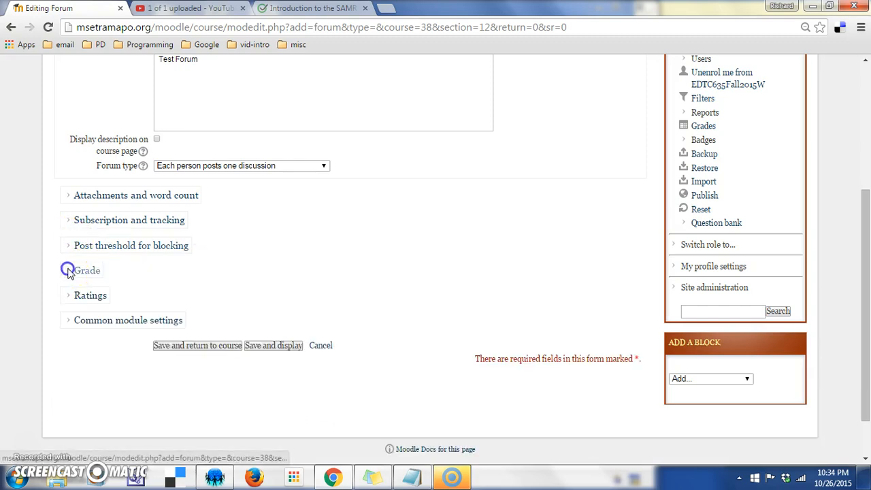
{"action": "left_click", "coordinate": [213, 287]}
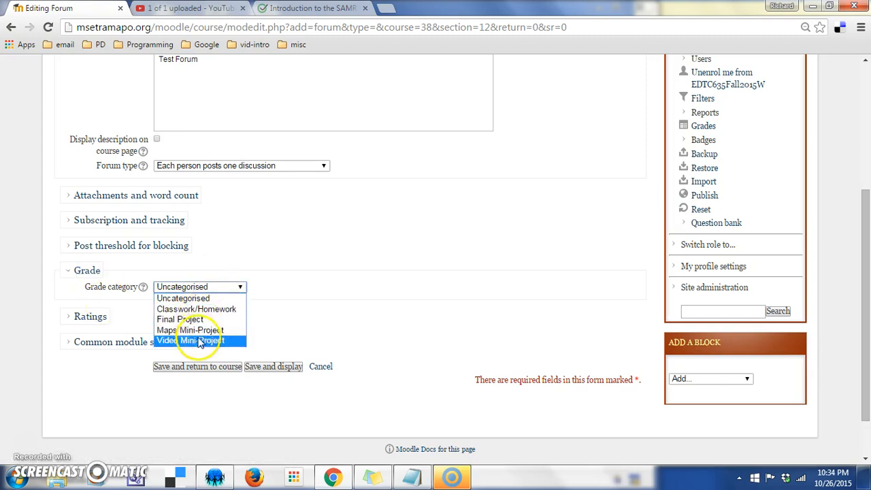
{"action": "left_click", "coordinate": [220, 270]}
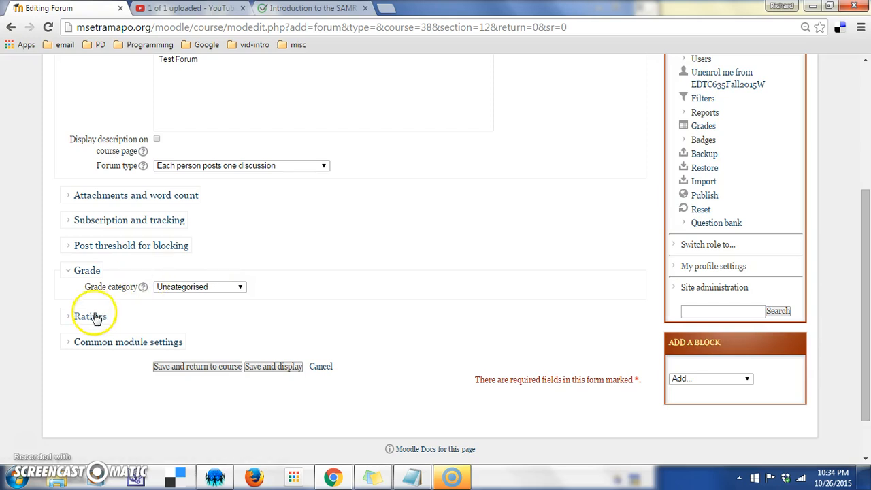
{"action": "left_click", "coordinate": [168, 287]}
{"action": "left_click", "coordinate": [171, 308]}
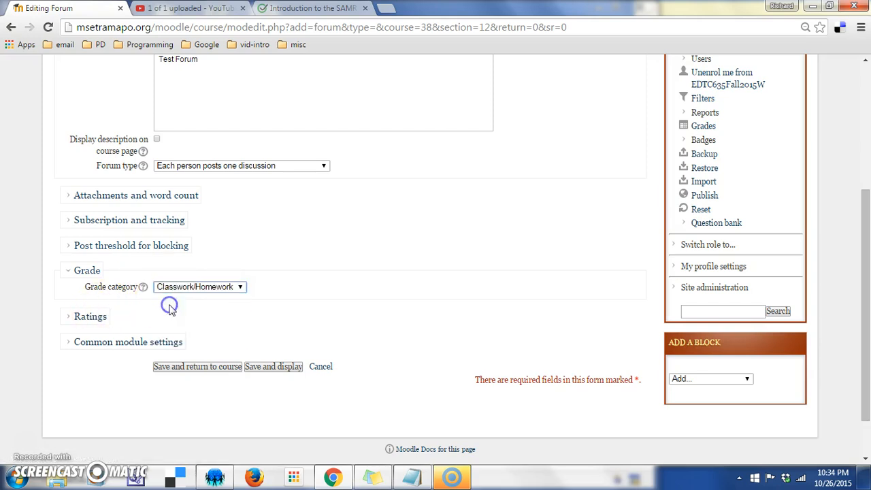
{"action": "left_click", "coordinate": [70, 270]}
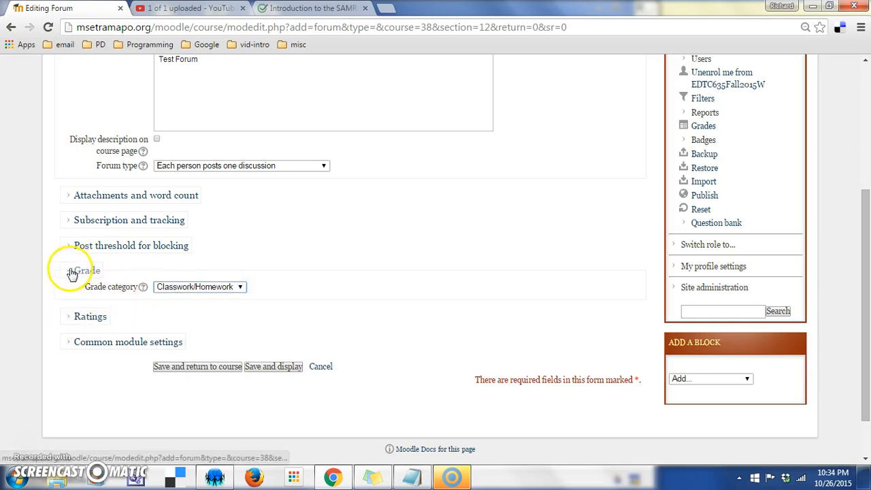
- Set the forum's ratings aggregate type to Average of ratings and the rating scale to 20
{"action": "left_click", "coordinate": [68, 297]}
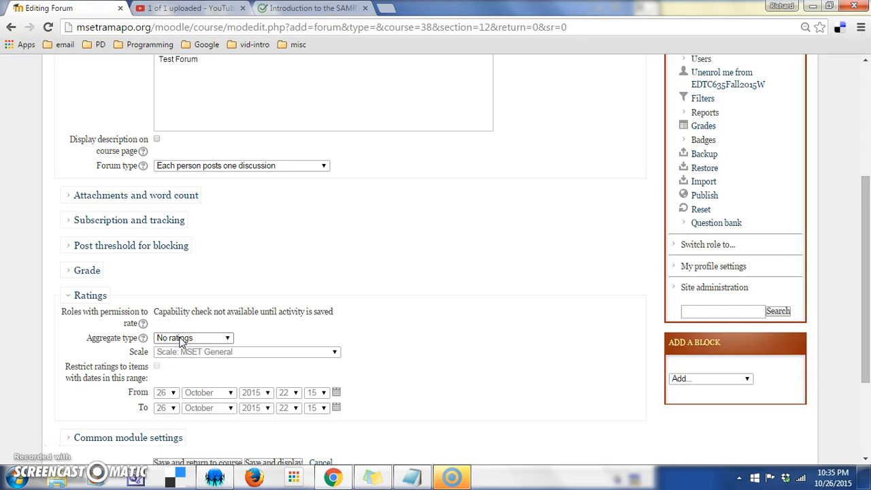
{"action": "left_click", "coordinate": [210, 338]}
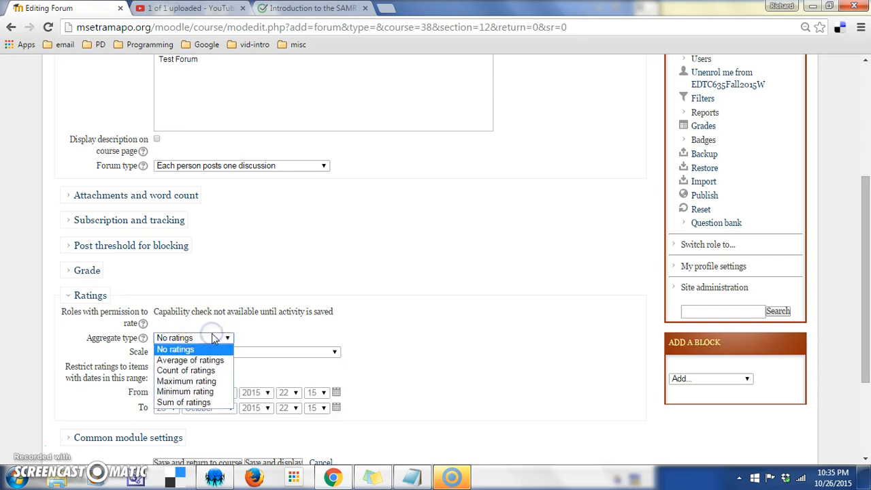
{"action": "left_click", "coordinate": [214, 358]}
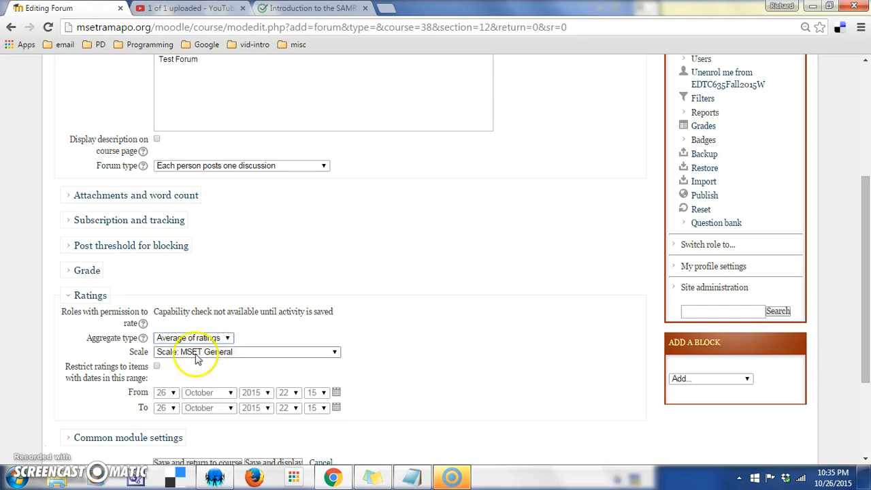
{"action": "left_click", "coordinate": [229, 351]}
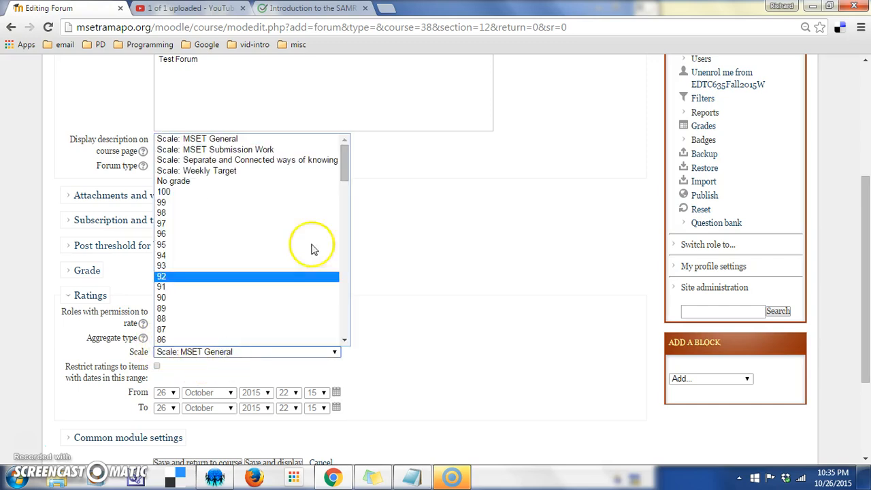
{"action": "left_click_drag", "start_coordinate": [346, 170], "coordinate": [346, 307]}
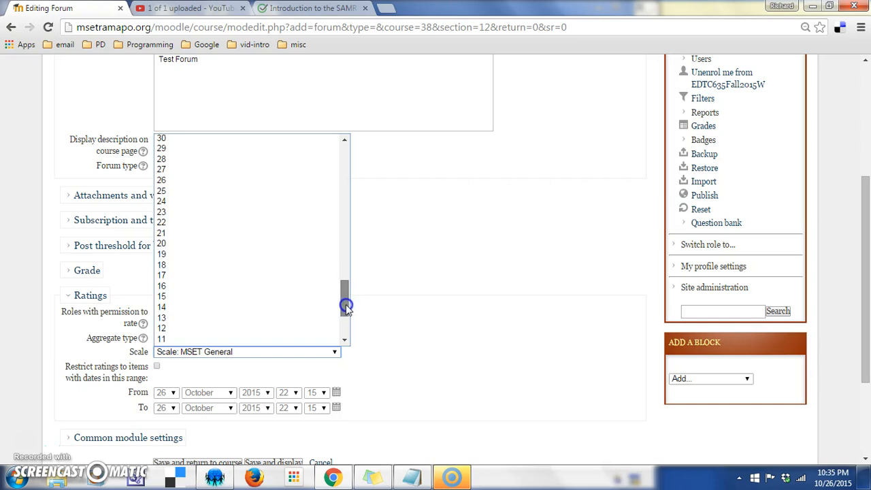
{"action": "left_click", "coordinate": [252, 244]}
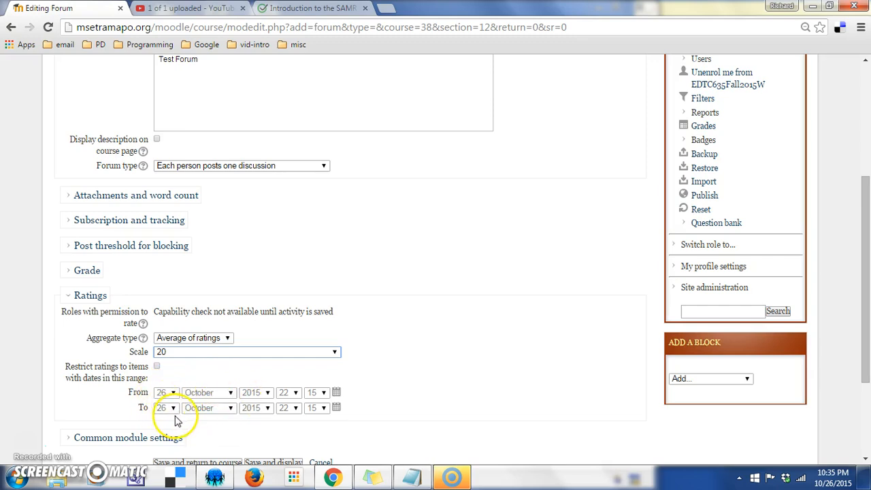
- Enable restricting the forum's ratings to items with dates in the specified range
{"action": "left_click", "coordinate": [157, 366]}
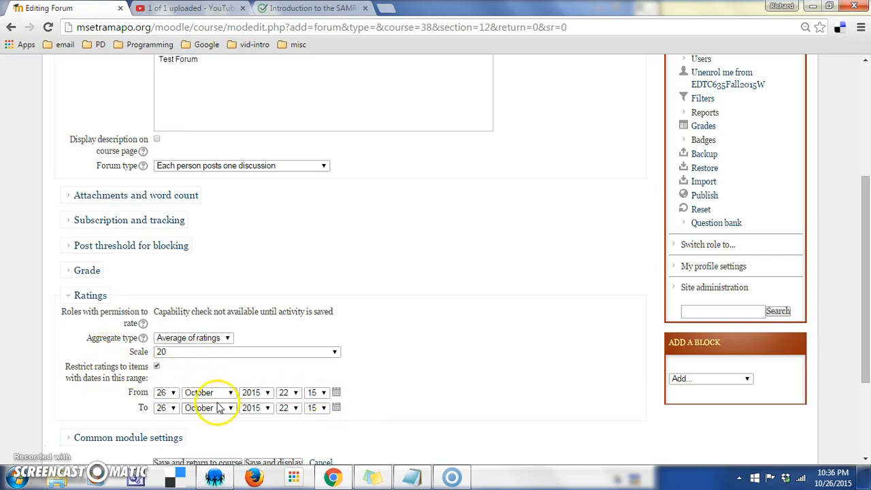
{"action": "left_click_drag", "start_coordinate": [864, 264], "coordinate": [868, 306]}
{"action": "left_click", "coordinate": [70, 215]}
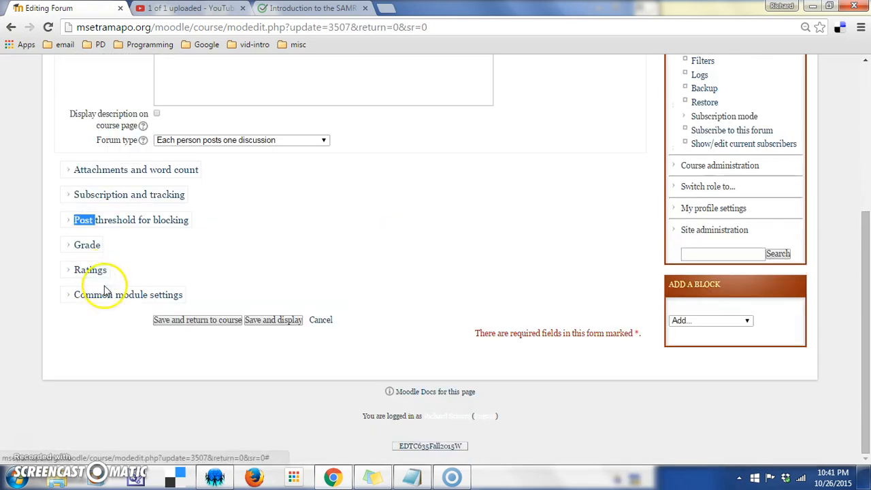
- Keep the forum's visibility at Hide in the common module settings
{"action": "left_click", "coordinate": [69, 300]}
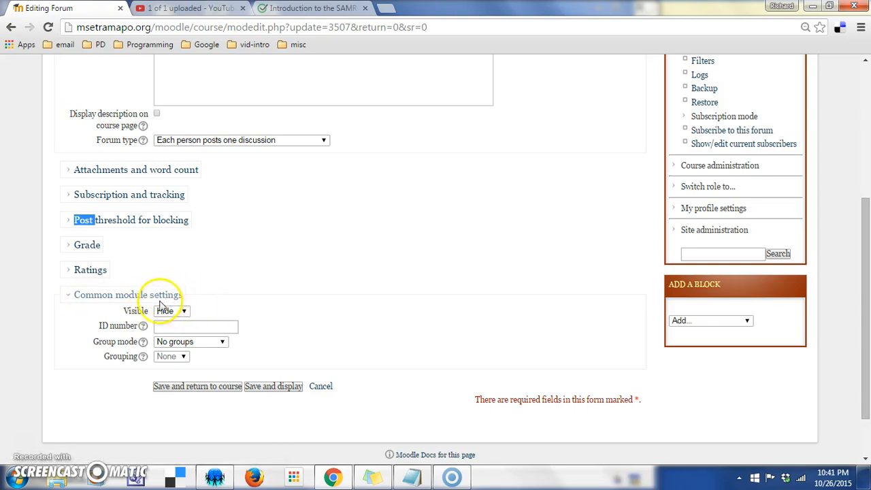
{"action": "left_click", "coordinate": [183, 314]}
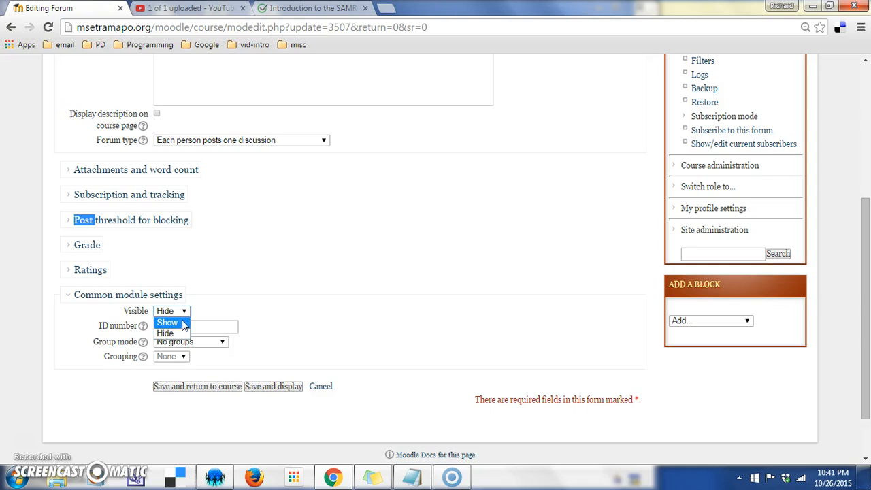
{"action": "left_click", "coordinate": [179, 332]}
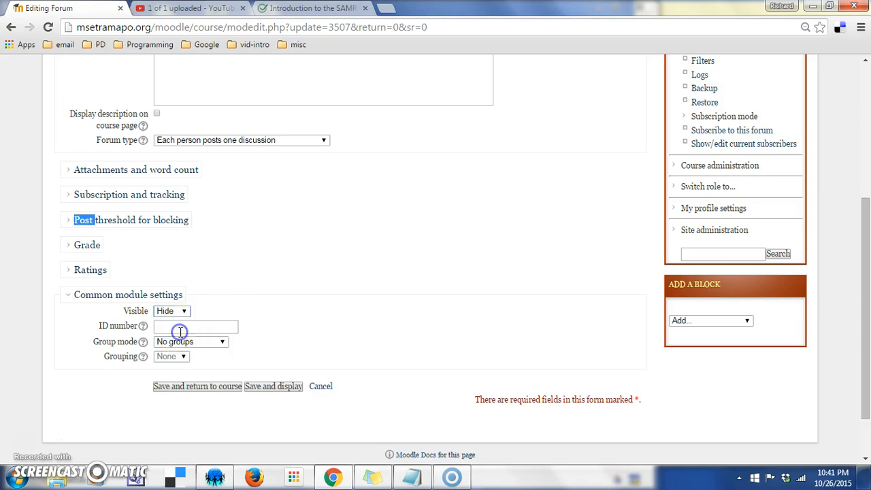
{"action": "left_click", "coordinate": [285, 278]}
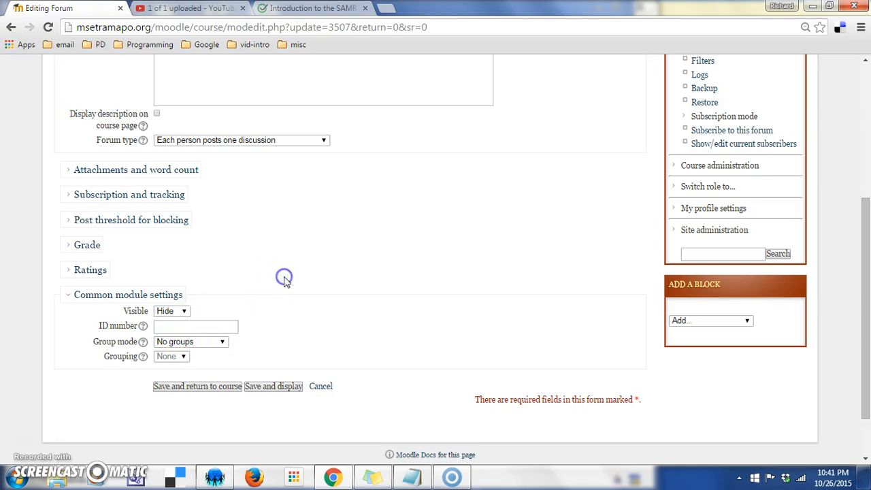
- Save the forum settings, return to the course, and open Test Forum in Session 12
{"action": "left_click", "coordinate": [189, 386]}
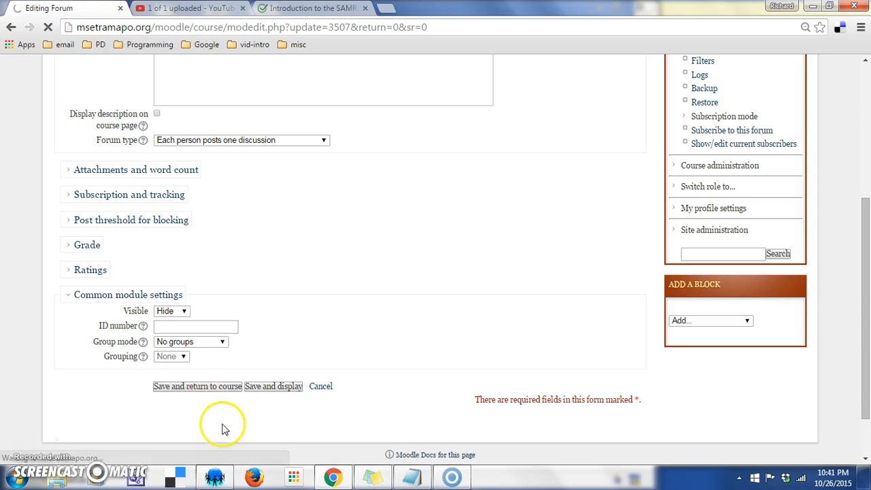
{"action": "mouse_move", "coordinate": [455, 477]}
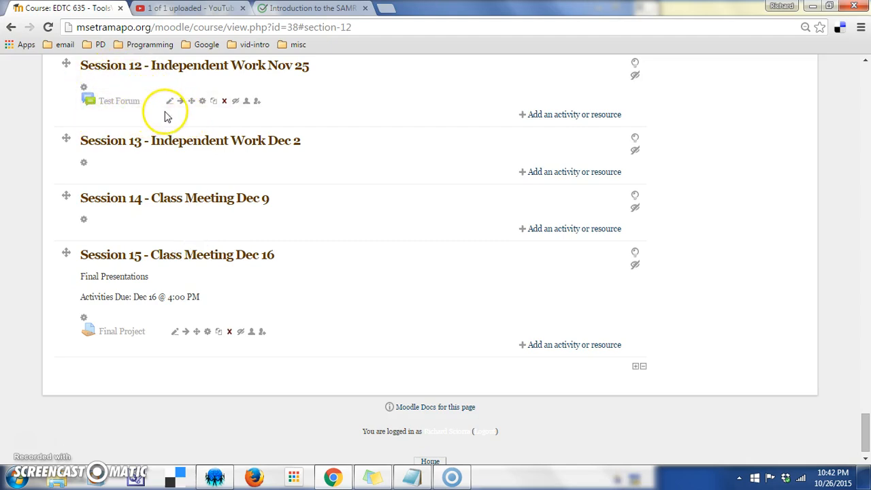
{"action": "left_click", "coordinate": [111, 103]}
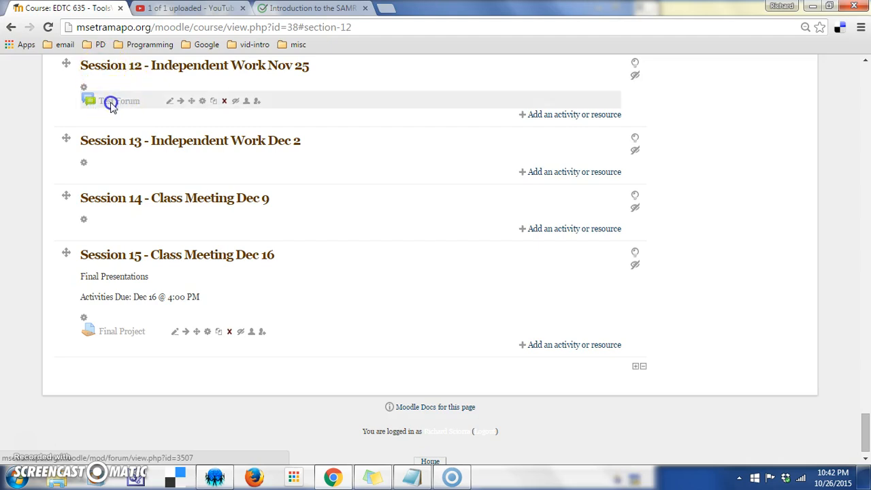